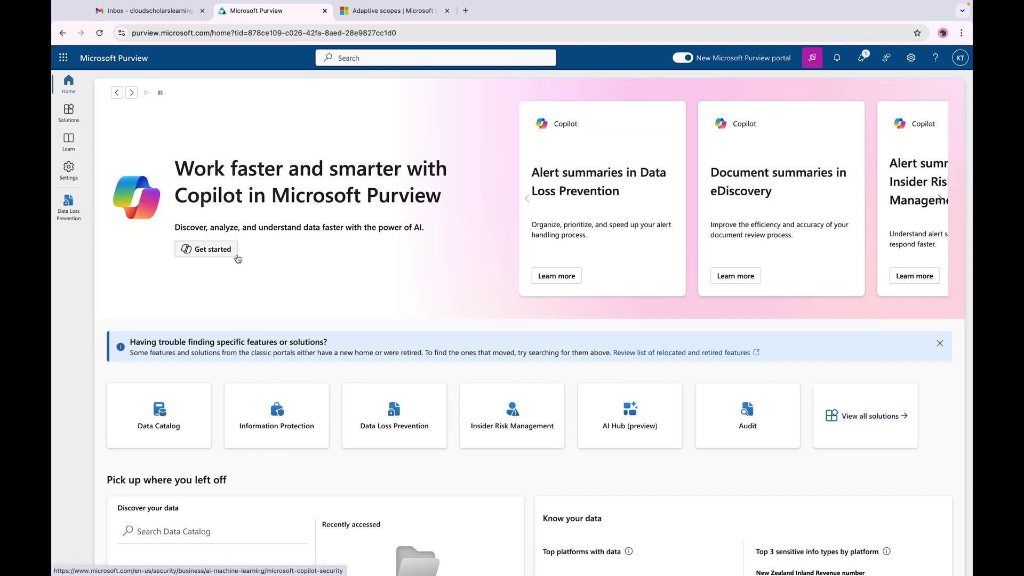
Step: Go to Settings > Roles and scopes > Adaptive scopes in the Purview portal
{"action": "left_click", "coordinate": [71, 176]}
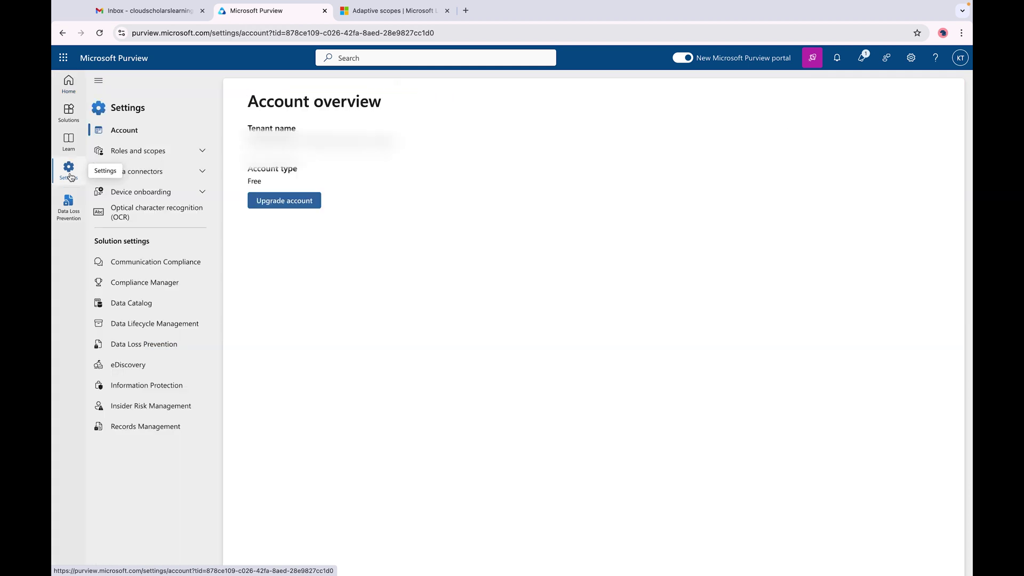
{"action": "left_click", "coordinate": [142, 152]}
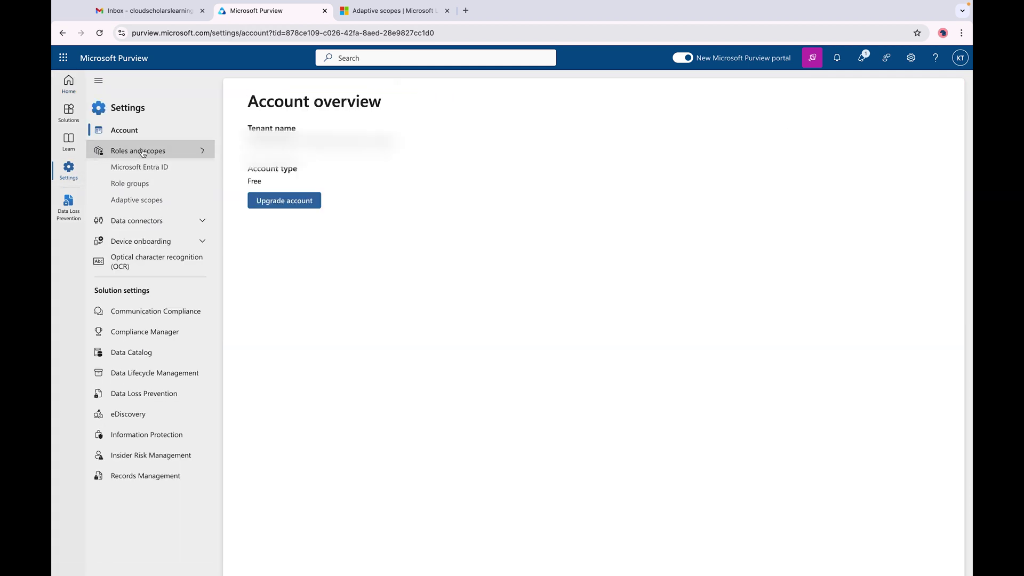
{"action": "left_click", "coordinate": [139, 203]}
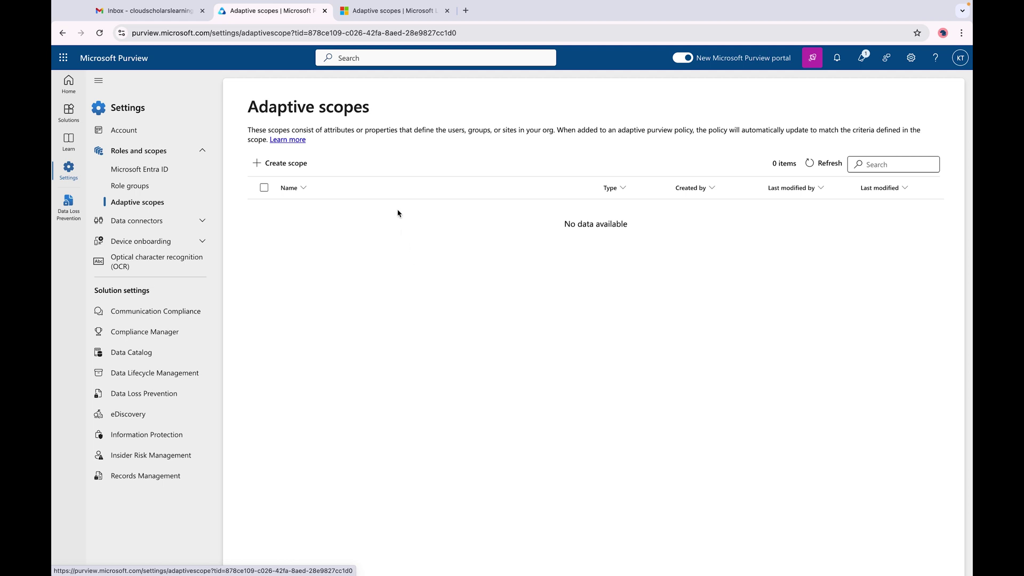
Step: Switch to the Microsoft Learn Adaptive scopes article and bring its Advantages section into view
{"action": "left_click", "coordinate": [378, 18]}
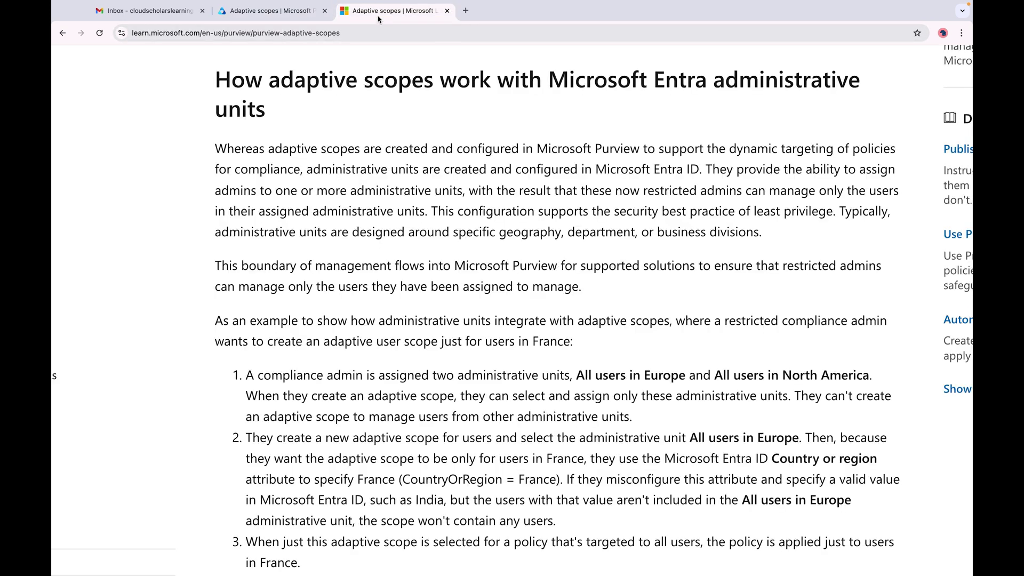
{"action": "scroll", "coordinate": [521, 232], "scroll_direction": "up", "scroll_amount": 2}
{"action": "scroll", "coordinate": [521, 232], "scroll_direction": "up", "scroll_amount": 10}
{"action": "scroll", "coordinate": [635, 245], "scroll_direction": "up", "scroll_amount": 3}
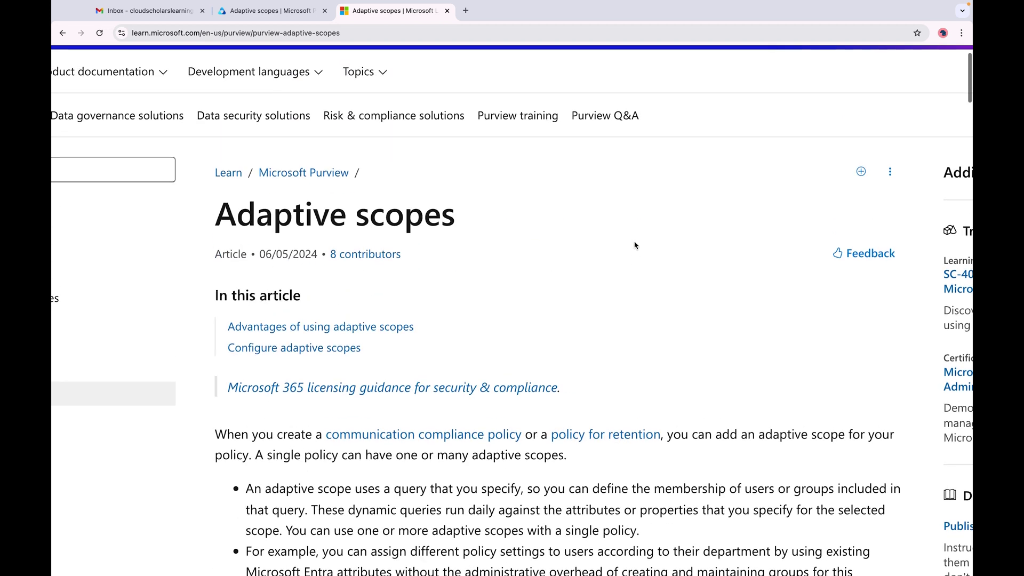
{"action": "scroll", "coordinate": [635, 245], "scroll_direction": "down", "scroll_amount": 1}
{"action": "scroll", "coordinate": [635, 245], "scroll_direction": "down", "scroll_amount": 1}
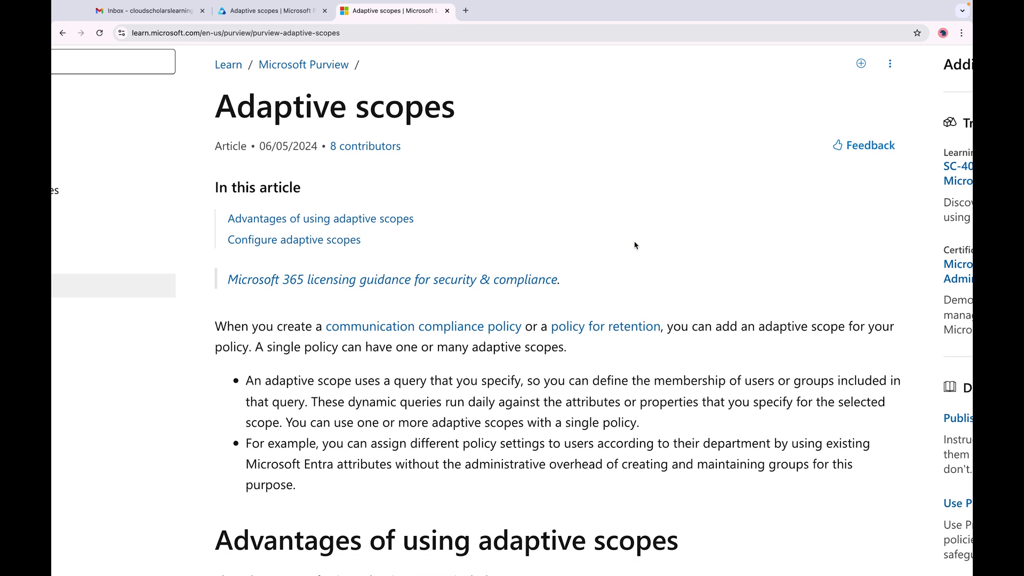
{"action": "scroll", "coordinate": [635, 245], "scroll_direction": "down", "scroll_amount": 5}
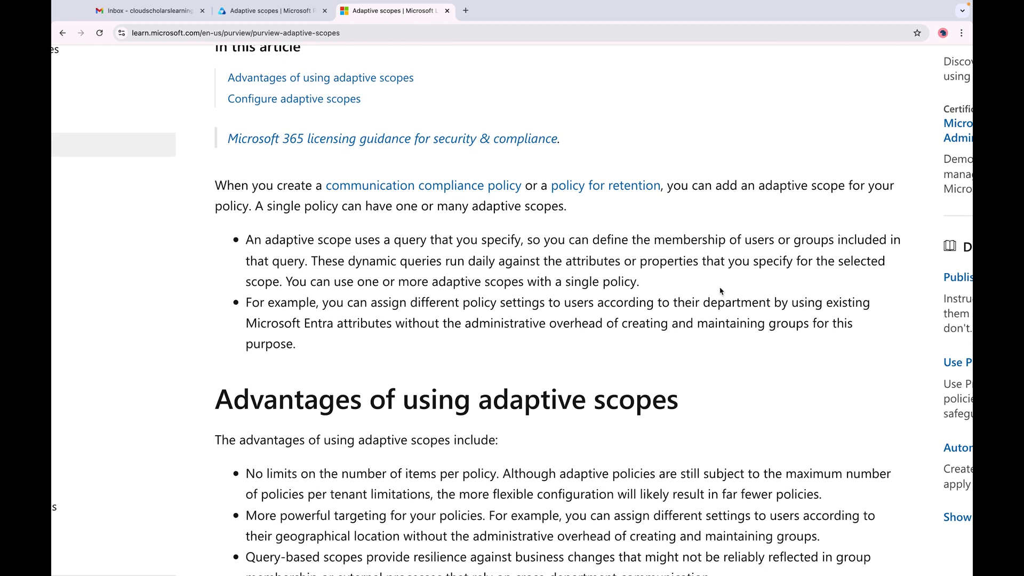
{"action": "scroll", "coordinate": [736, 307], "scroll_direction": "down", "scroll_amount": 1}
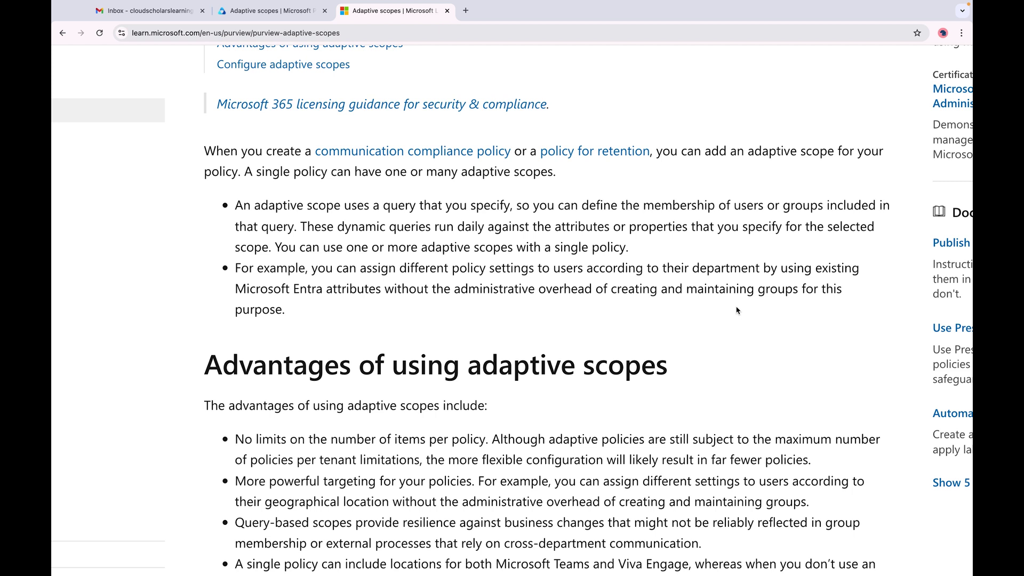
Step: Scroll the article to the Microsoft Entra administrative units section with the France example
{"action": "scroll", "coordinate": [737, 310], "scroll_direction": "down", "scroll_amount": 9}
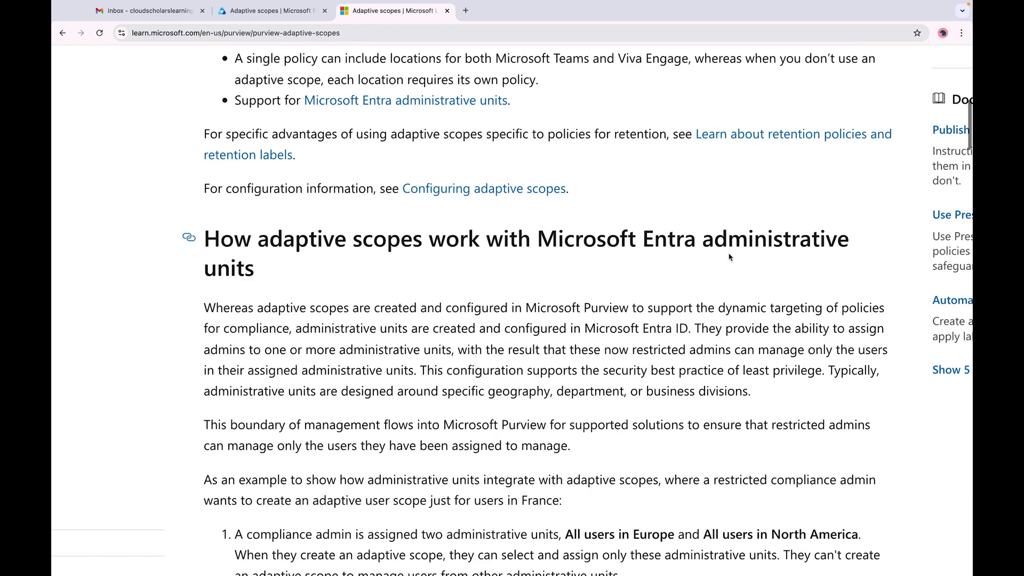
{"action": "scroll", "coordinate": [731, 266], "scroll_direction": "up", "scroll_amount": 4}
{"action": "scroll", "coordinate": [730, 257], "scroll_direction": "up", "scroll_amount": 3}
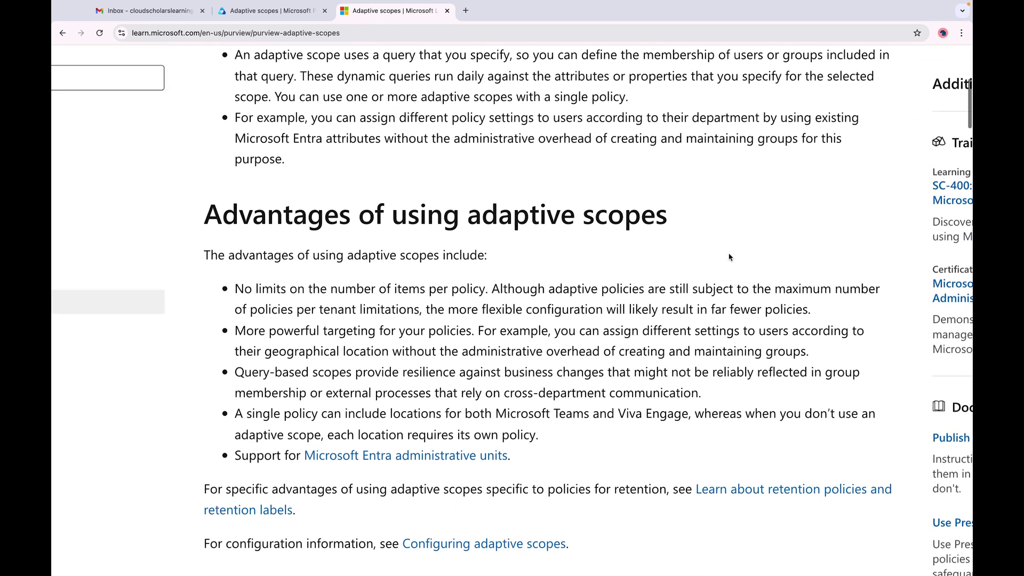
{"action": "scroll", "coordinate": [730, 256], "scroll_direction": "down", "scroll_amount": 2}
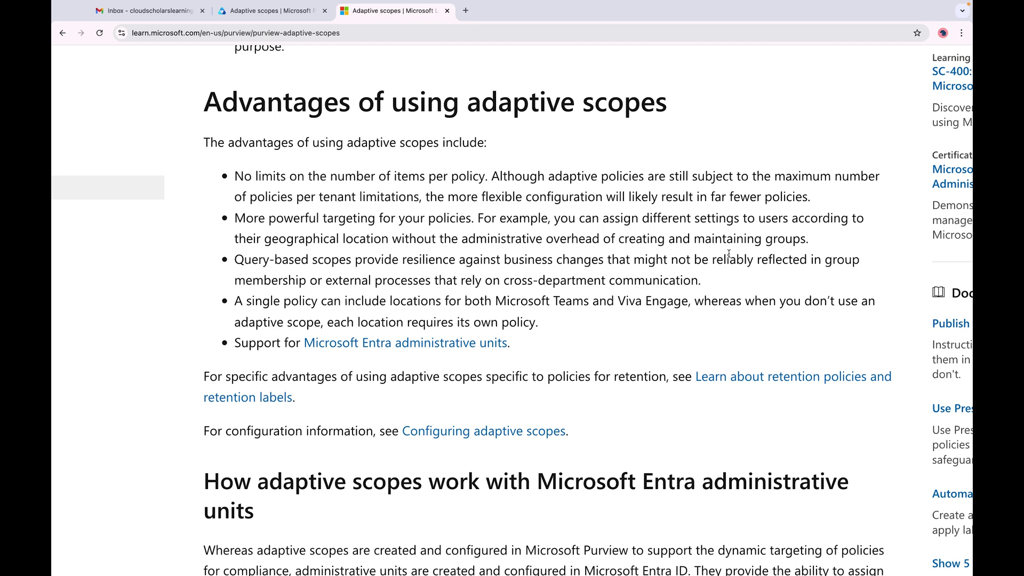
{"action": "scroll", "coordinate": [729, 254], "scroll_direction": "down", "scroll_amount": 5}
{"action": "scroll", "coordinate": [729, 253], "scroll_direction": "down", "scroll_amount": 1}
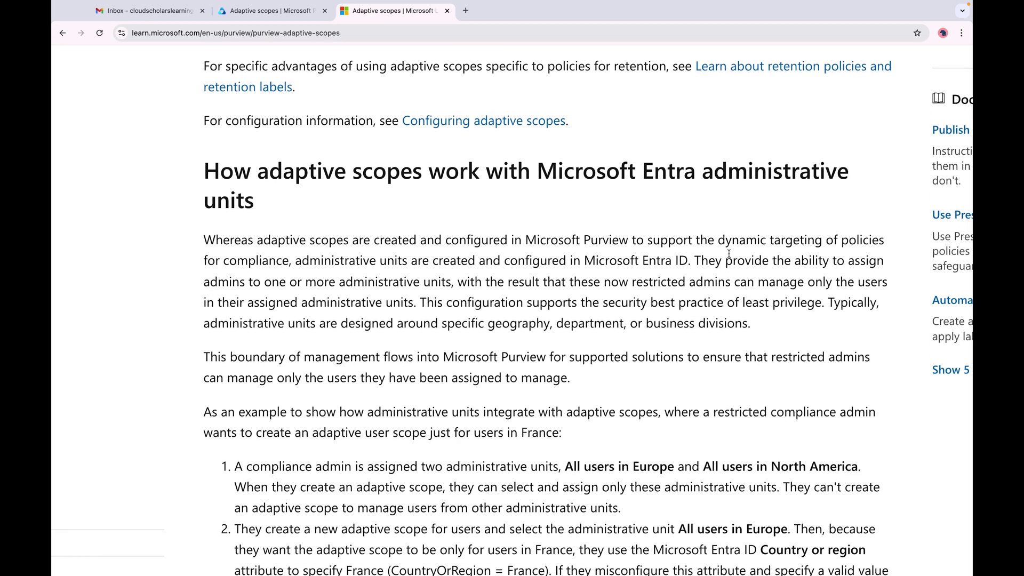
{"action": "scroll", "coordinate": [728, 254], "scroll_direction": "down", "scroll_amount": 1}
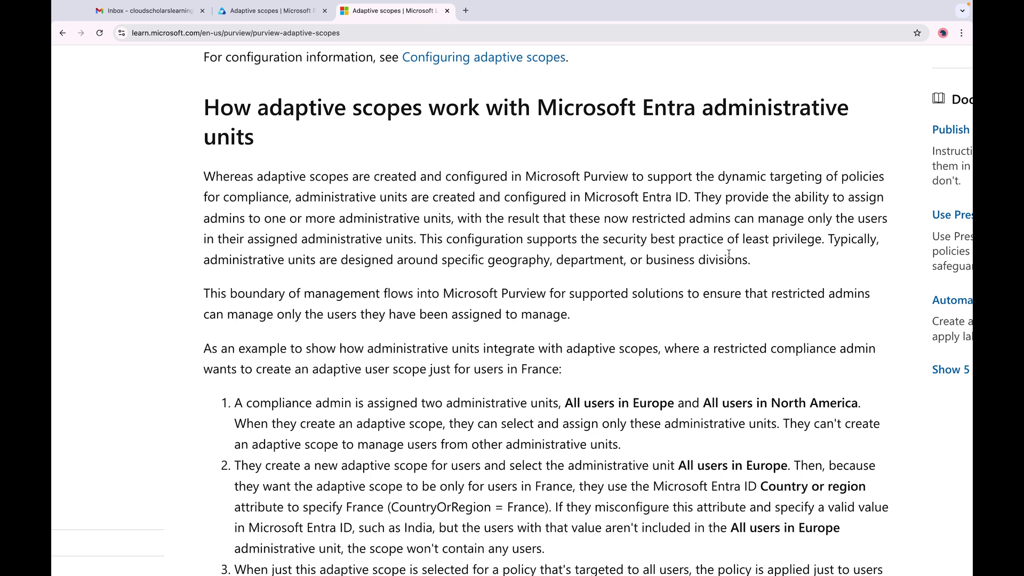
Step: Review the supported-attributes table under Configure adaptive scopes, then return to the Purview tab
{"action": "scroll", "coordinate": [729, 254], "scroll_direction": "down", "scroll_amount": 10}
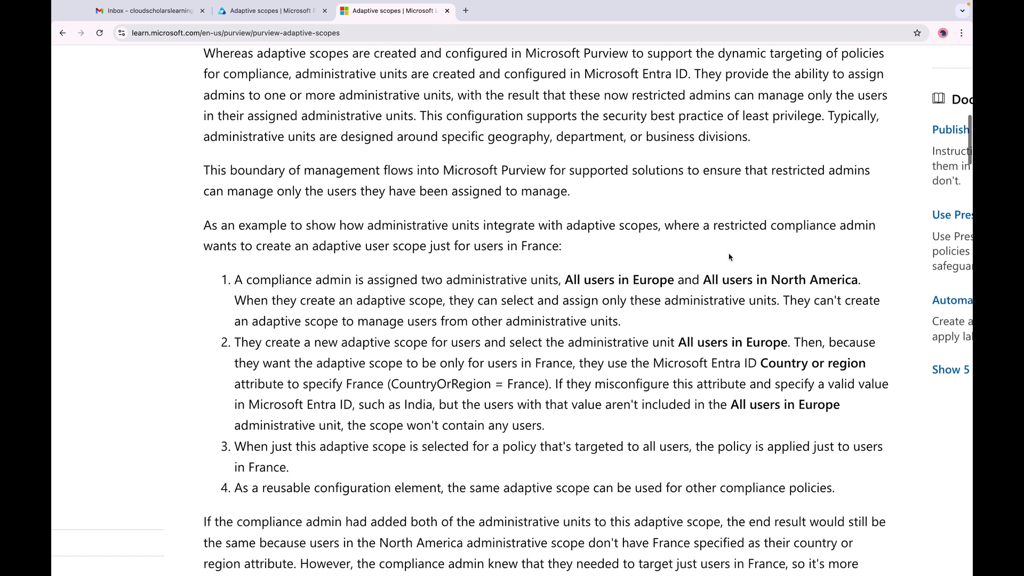
{"action": "scroll", "coordinate": [728, 257], "scroll_direction": "down", "scroll_amount": 1}
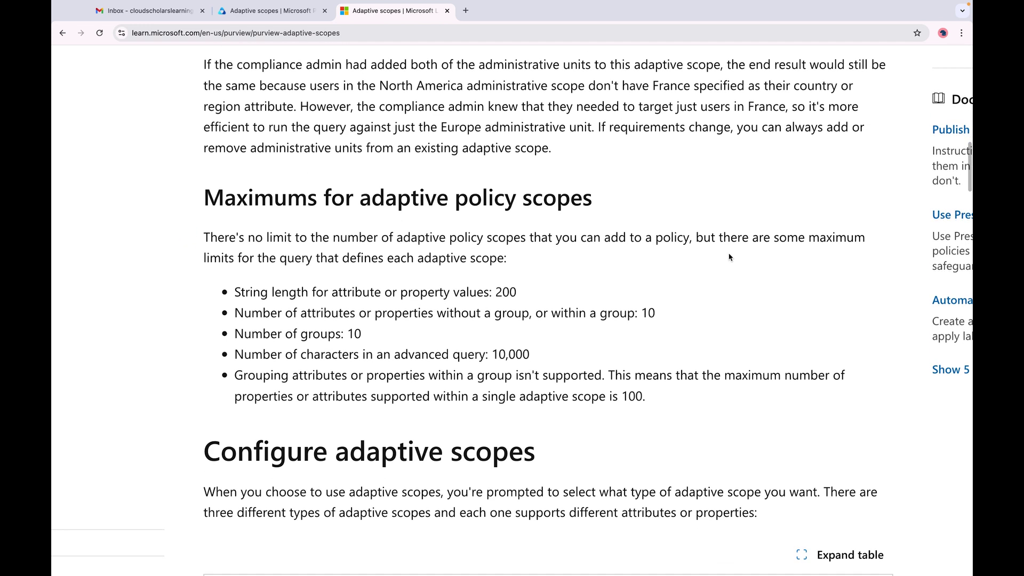
{"action": "scroll", "coordinate": [729, 257], "scroll_direction": "down", "scroll_amount": 2}
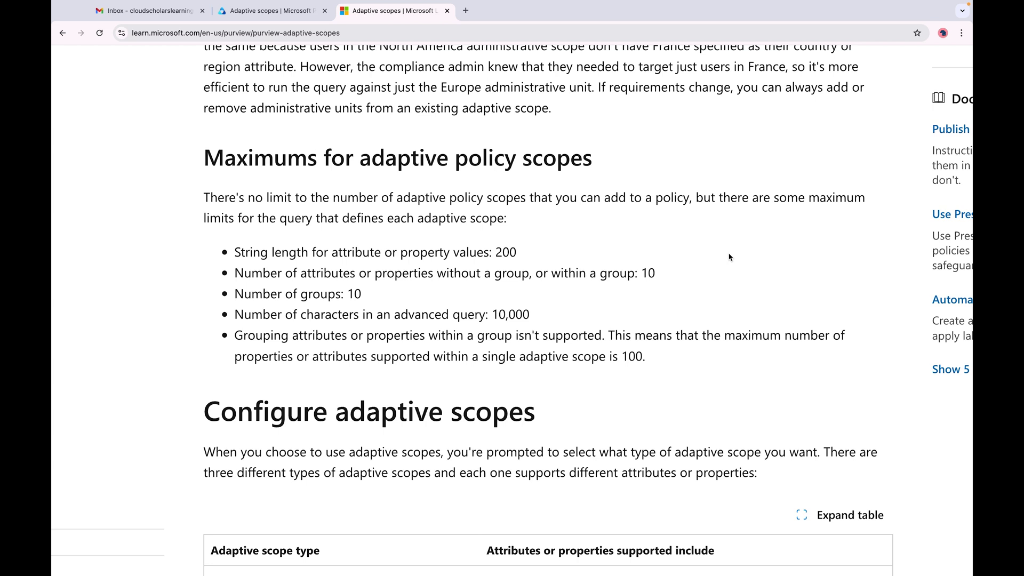
{"action": "scroll", "coordinate": [730, 257], "scroll_direction": "down", "scroll_amount": 1}
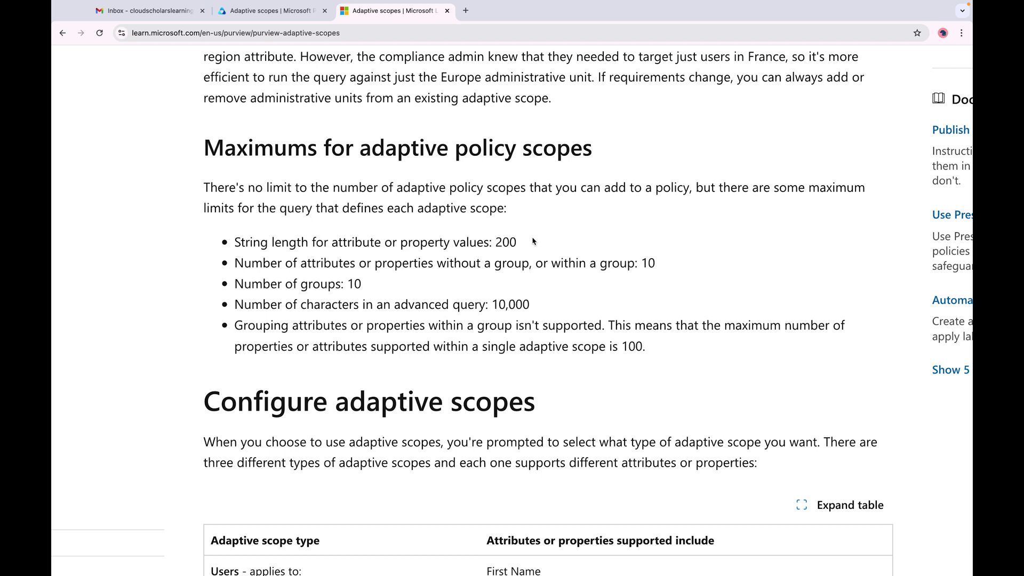
{"action": "scroll", "coordinate": [532, 241], "scroll_direction": "down", "scroll_amount": 4}
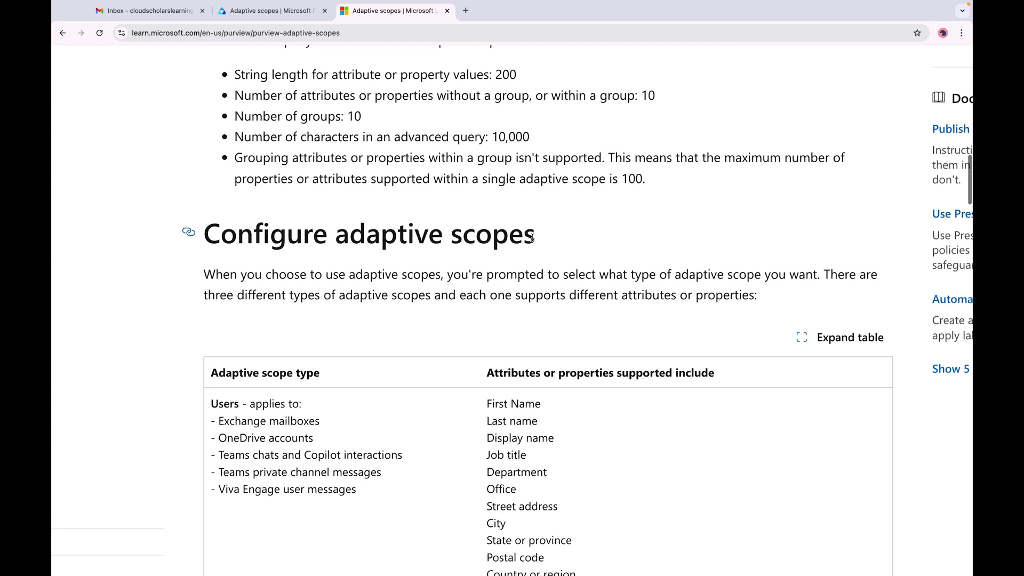
{"action": "scroll", "coordinate": [532, 237], "scroll_direction": "down", "scroll_amount": 3}
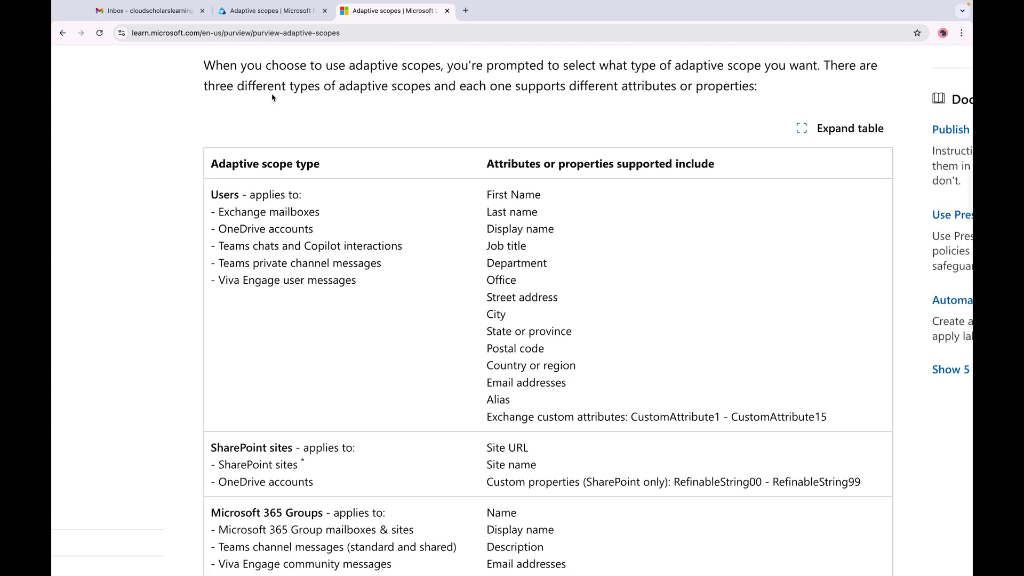
{"action": "left_click", "coordinate": [269, 11]}
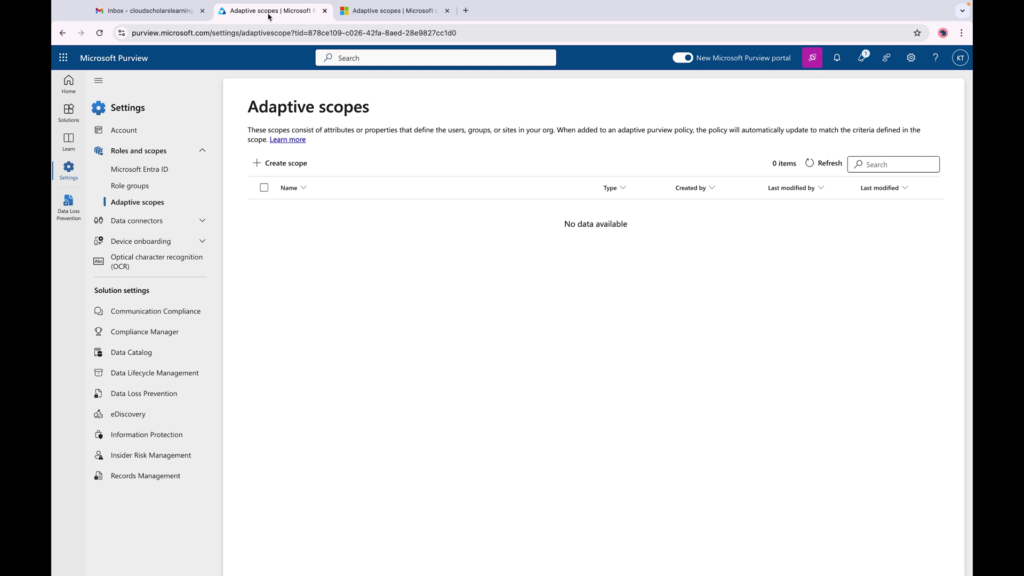
Step: Create a new adaptive scope named 'Data Protection_Executive Team' and move past the name step
{"action": "left_click", "coordinate": [289, 169]}
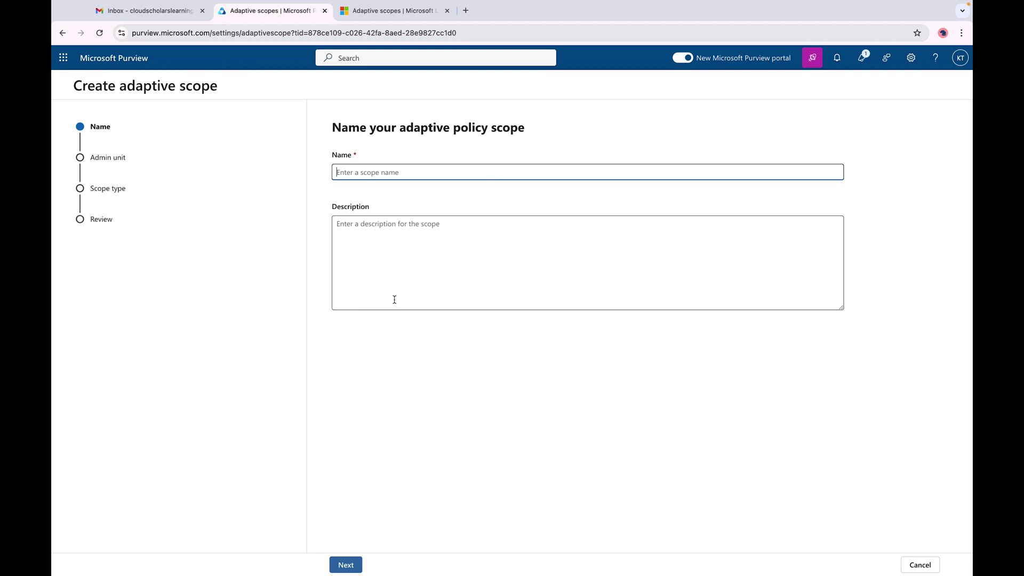
{"action": "type", "text": "Exe"}
{"action": "key", "text": "BackSpace"}
{"action": "key", "text": "BackSpace"}
{"action": "type", "text": "Data Protection_Executive TEam"}
{"action": "key", "text": "BackSpace"}
{"action": "key", "text": "BackSpace"}
{"action": "key", "text": "BackSpace"}
{"action": "type", "text": "eam"}
{"action": "left_click", "coordinate": [414, 255]}
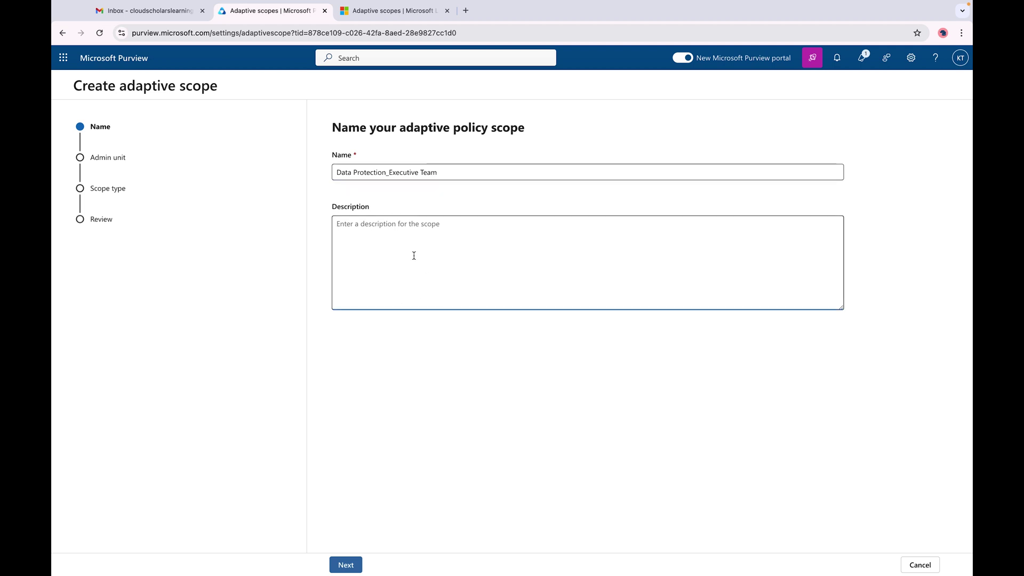
{"action": "left_click", "coordinate": [346, 563]}
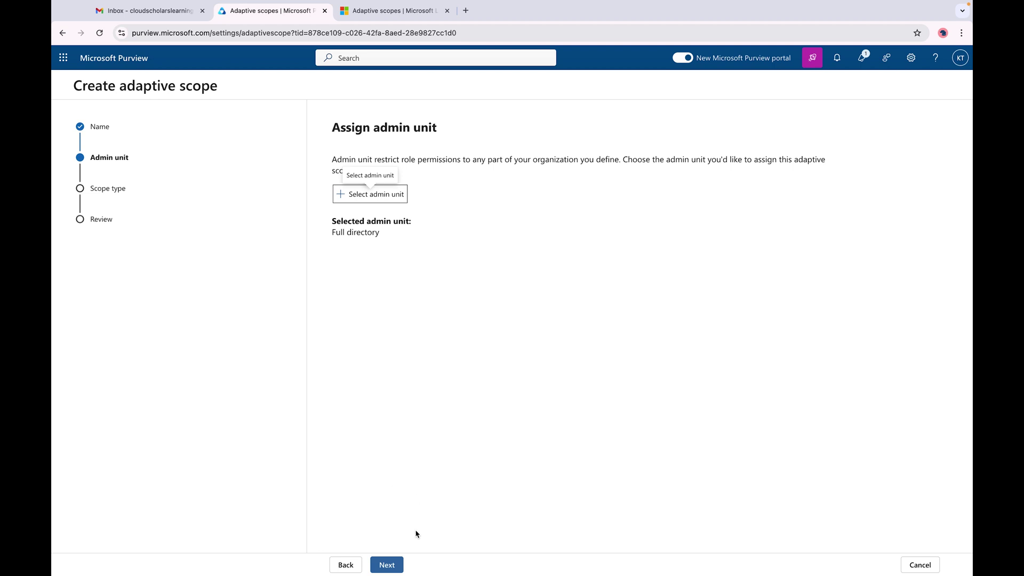
Step: Keep Full directory as the admin unit, choose the Users scope type, and continue
{"action": "left_click", "coordinate": [388, 565]}
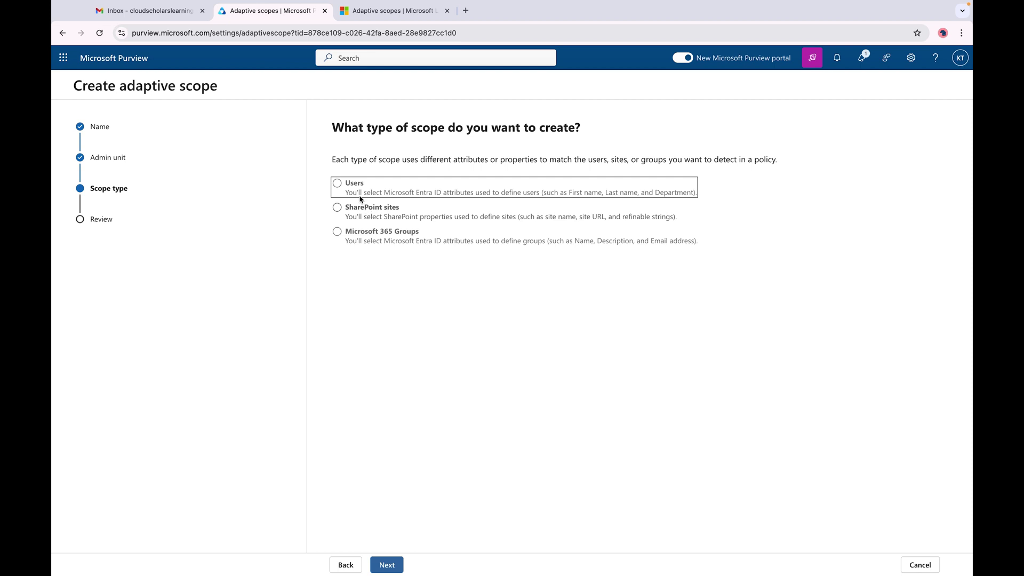
{"action": "left_click", "coordinate": [352, 186]}
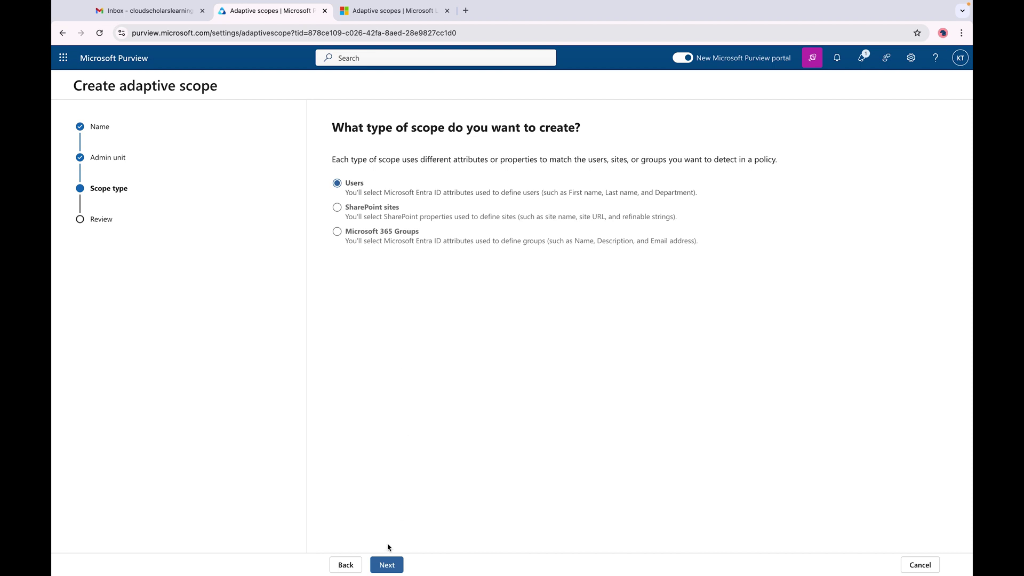
{"action": "left_click", "coordinate": [385, 561]}
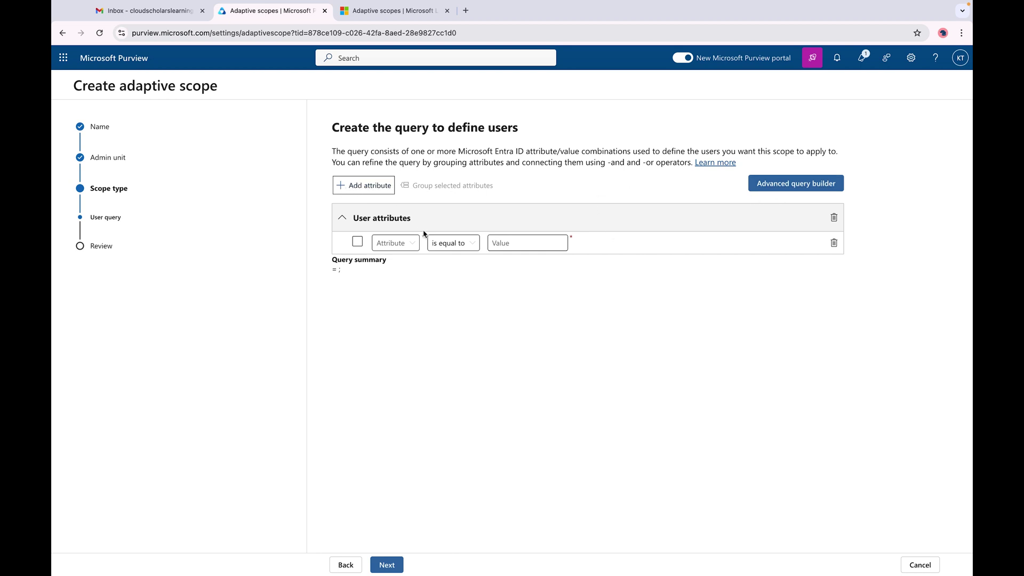
Step: Add the first query condition: Department equals 'Executive Team'
{"action": "left_click", "coordinate": [408, 244]}
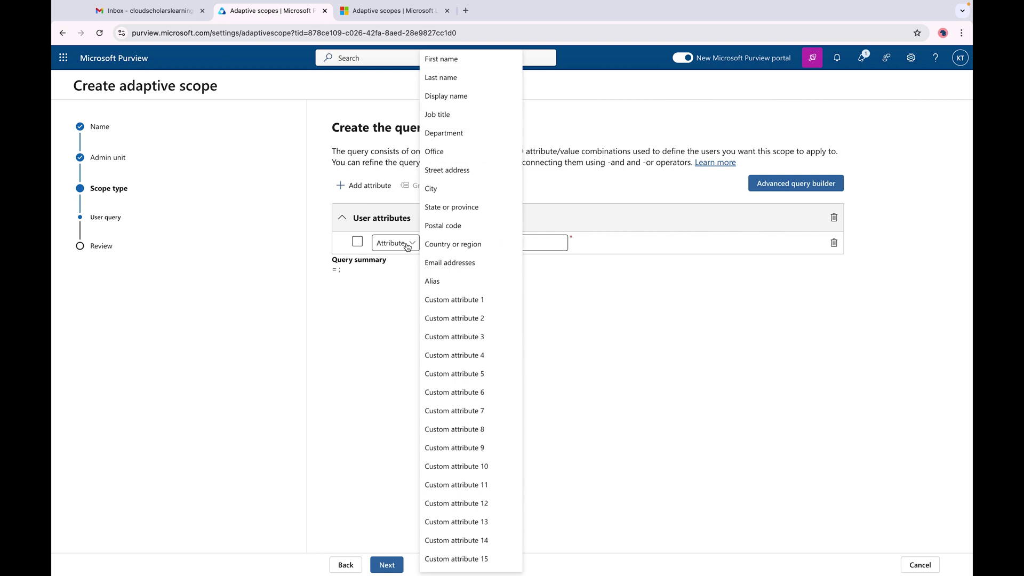
{"action": "left_click", "coordinate": [465, 140]}
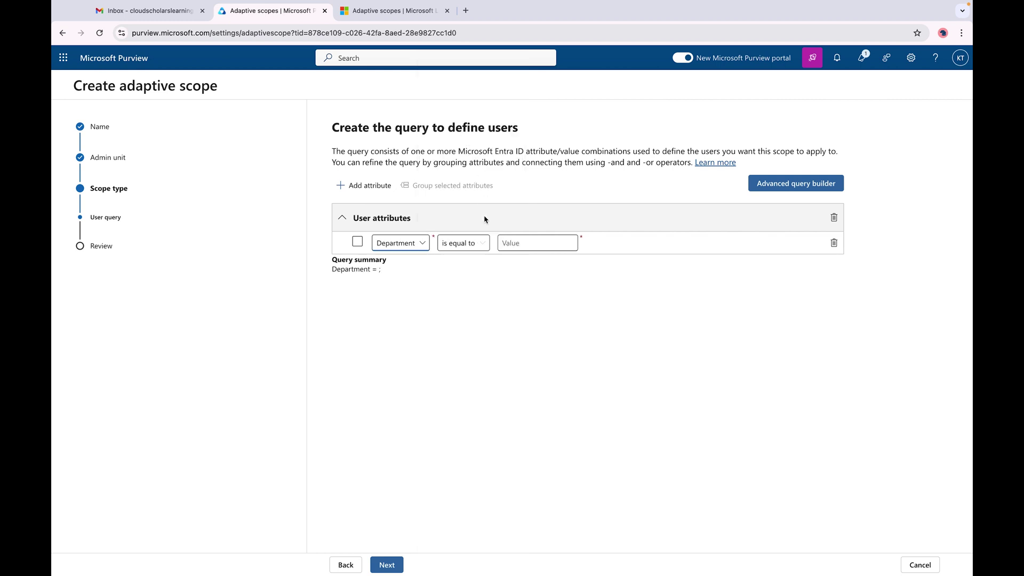
{"action": "left_click", "coordinate": [515, 241]}
{"action": "type", "text": "Executive Team"}
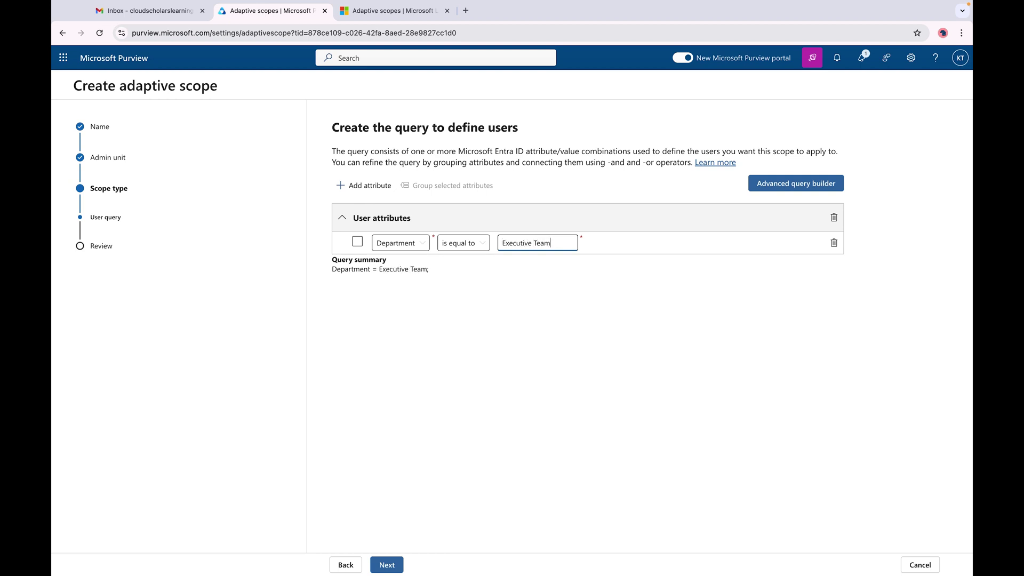
Step: Add a second condition joined with And: City equals 'NYC'
{"action": "left_click", "coordinate": [355, 185]}
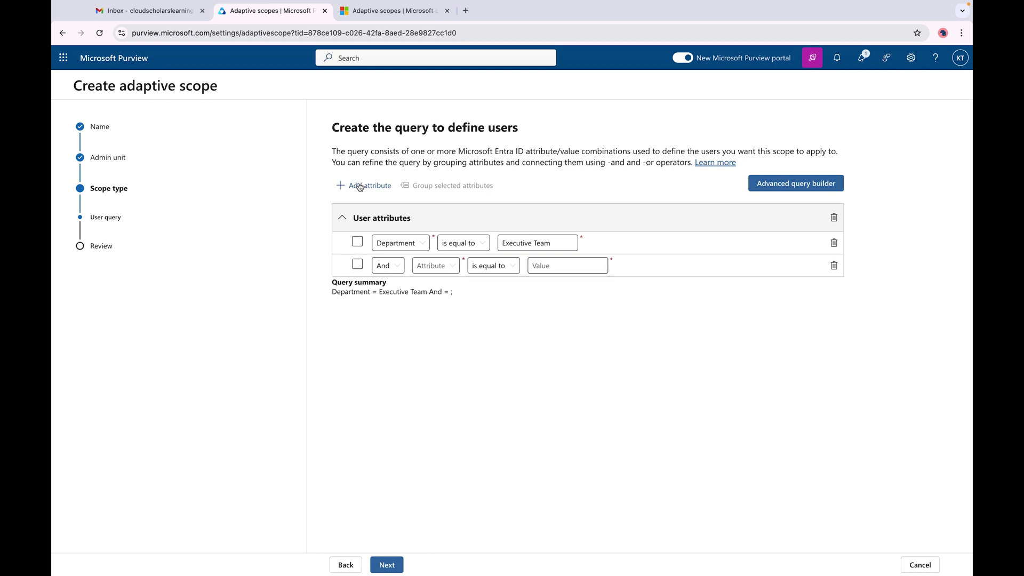
{"action": "left_click", "coordinate": [393, 266]}
{"action": "left_click", "coordinate": [387, 287]}
{"action": "left_click", "coordinate": [449, 271]}
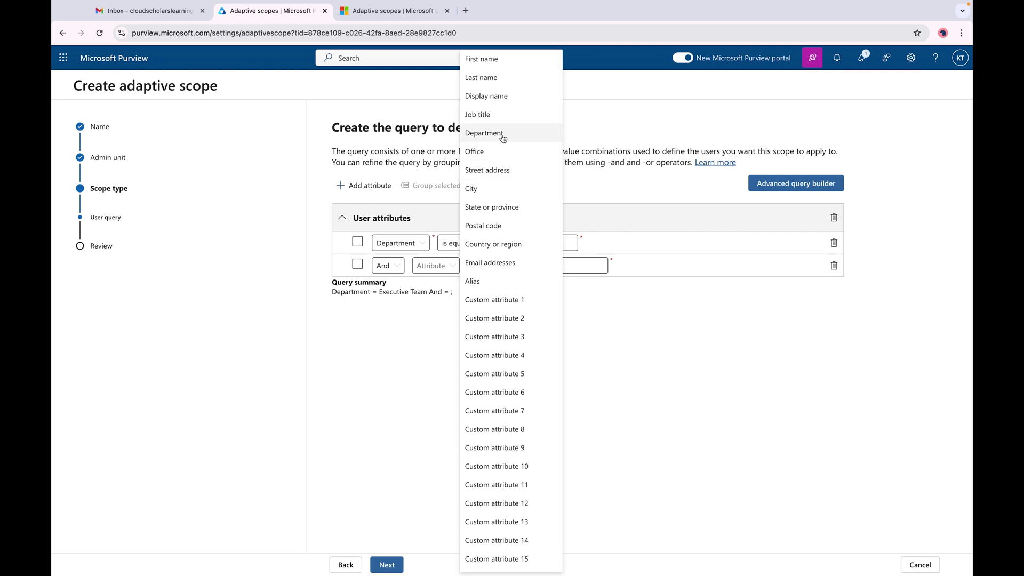
{"action": "left_click", "coordinate": [489, 190]}
{"action": "left_click", "coordinate": [528, 264]}
{"action": "type", "text": "NYC"}
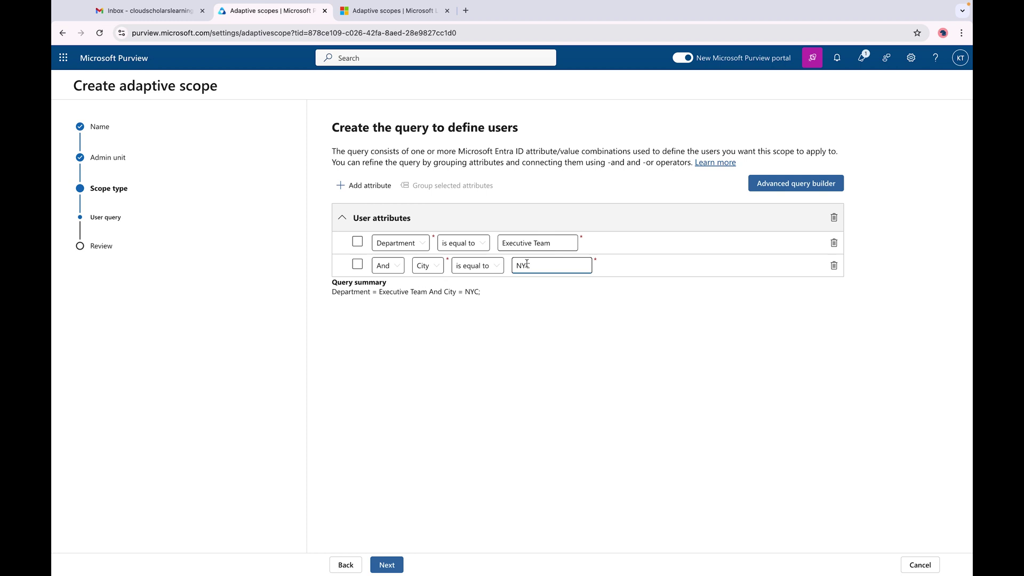
Step: Add a third condition row, then delete it, leaving it unused
{"action": "left_click", "coordinate": [365, 185]}
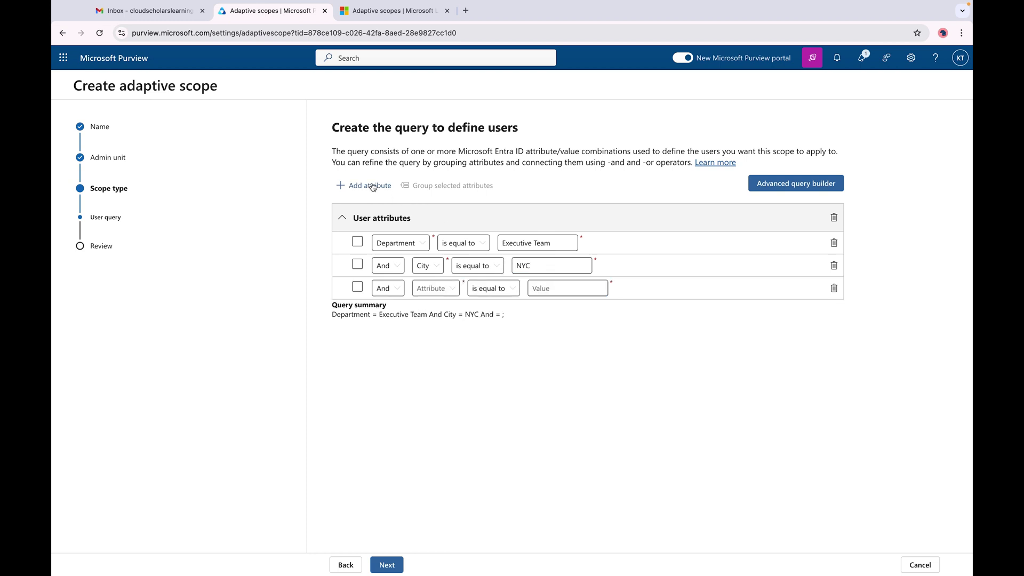
{"action": "left_click", "coordinate": [390, 293]}
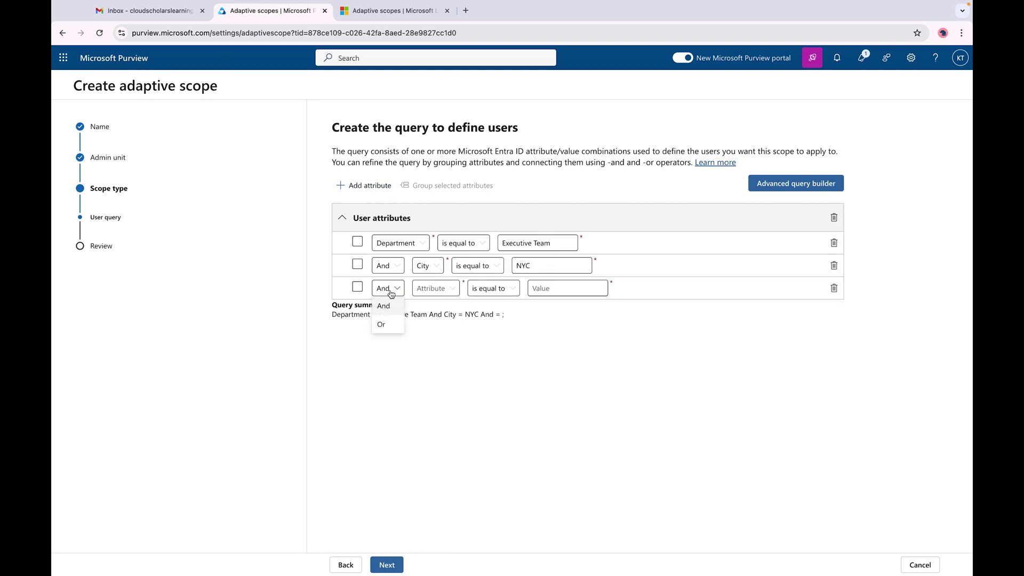
{"action": "left_click", "coordinate": [435, 290]}
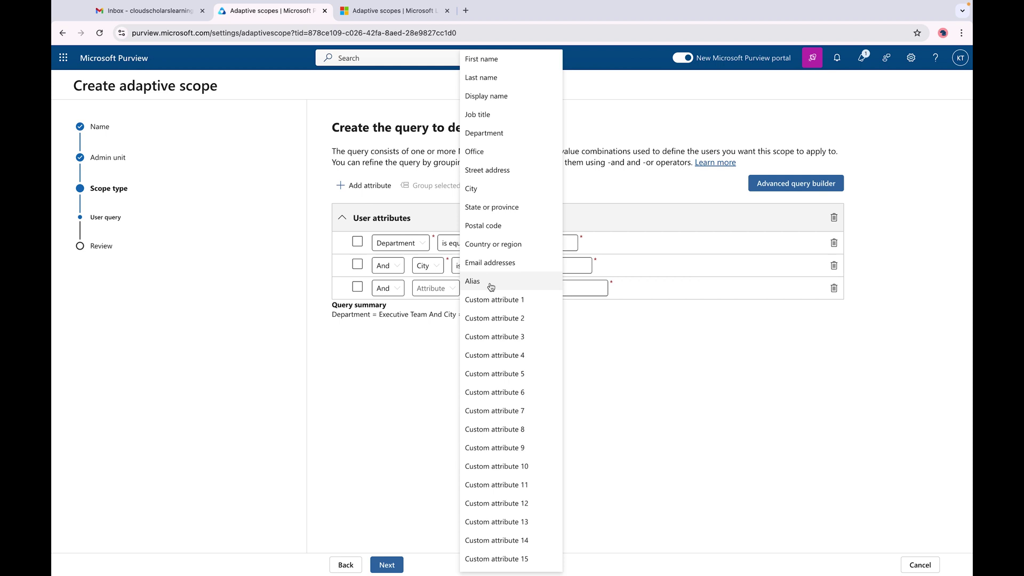
{"action": "scroll", "coordinate": [512, 408], "scroll_direction": "down", "scroll_amount": 3}
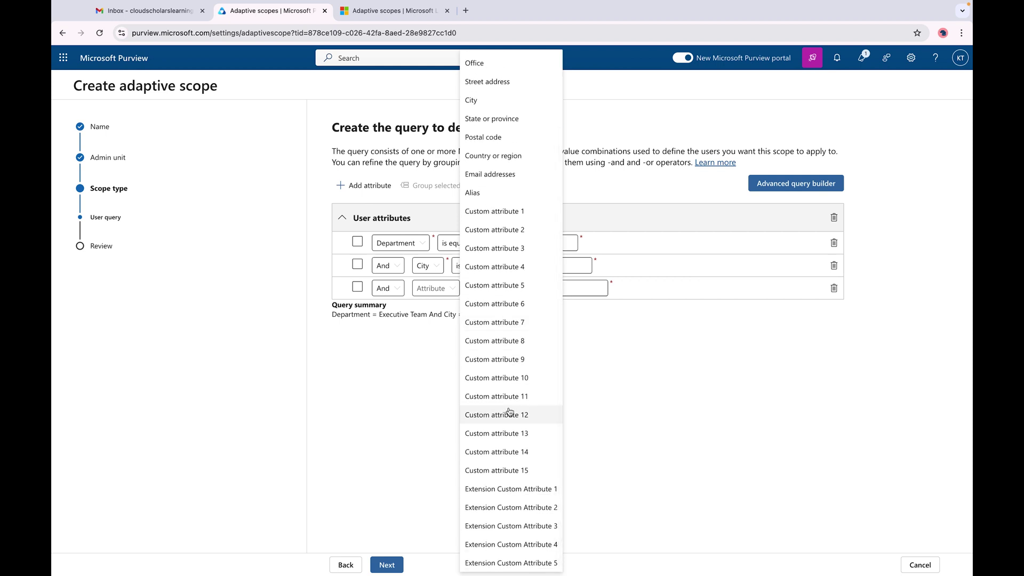
{"action": "scroll", "coordinate": [506, 410], "scroll_direction": "up", "scroll_amount": 3}
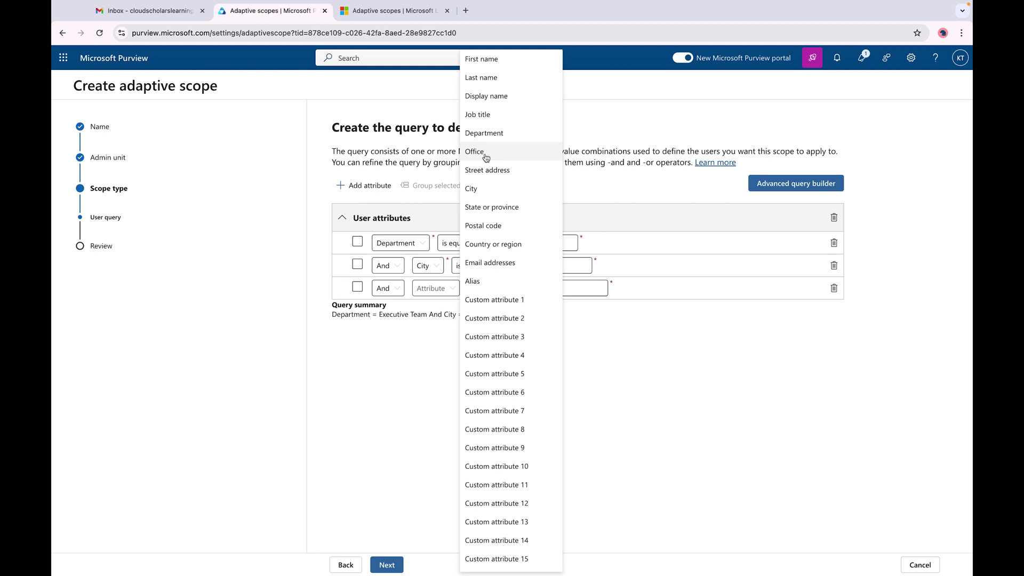
{"action": "left_click", "coordinate": [635, 352]}
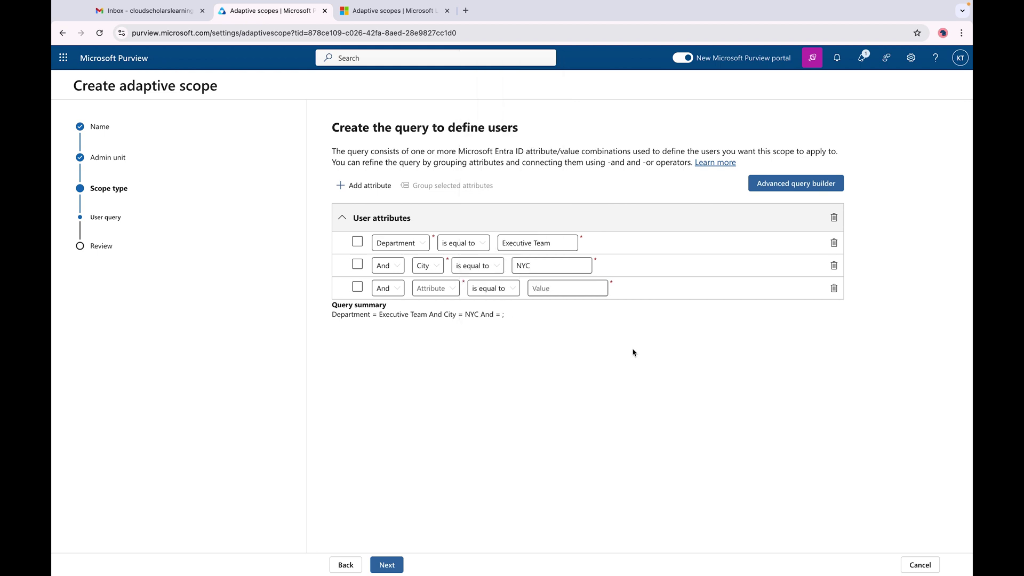
{"action": "left_click", "coordinate": [832, 289]}
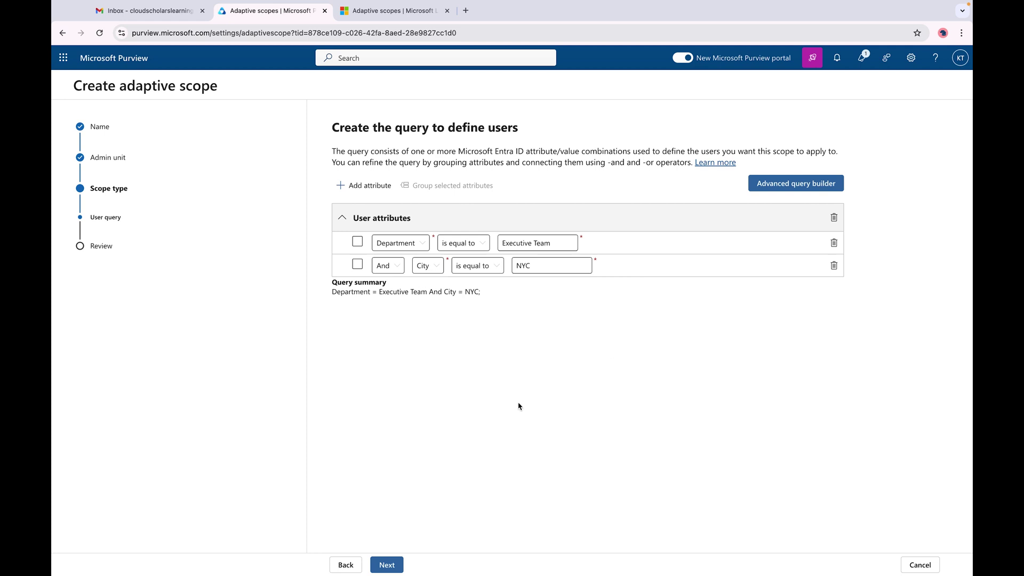
Step: Go to Review and finish and submit the Data Protection_Executive Team scope
{"action": "left_click", "coordinate": [387, 564]}
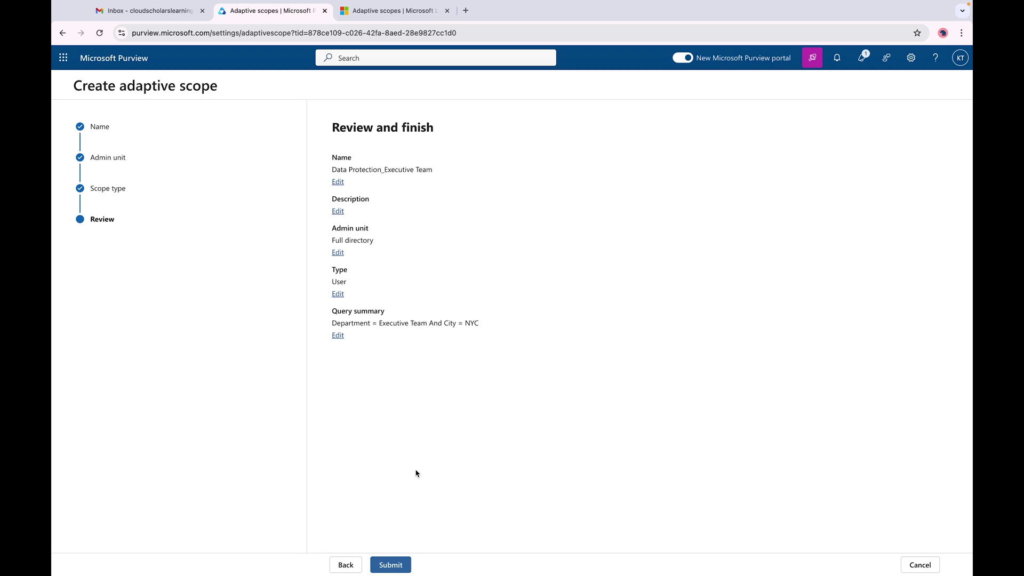
{"action": "left_click", "coordinate": [397, 566]}
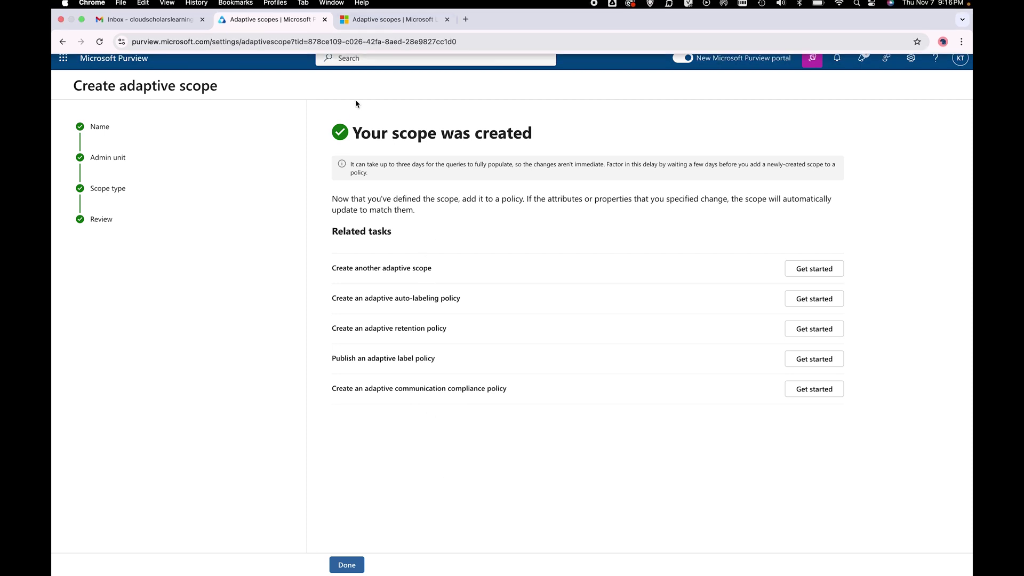
Step: Return to the Microsoft Learn article, showing its introduction and advantages of adaptive scopes
{"action": "left_click", "coordinate": [382, 20]}
{"action": "scroll", "coordinate": [440, 201], "scroll_direction": "up", "scroll_amount": 15}
{"action": "scroll", "coordinate": [440, 202], "scroll_direction": "up", "scroll_amount": 3}
{"action": "scroll", "coordinate": [440, 201], "scroll_direction": "down", "scroll_amount": 6}
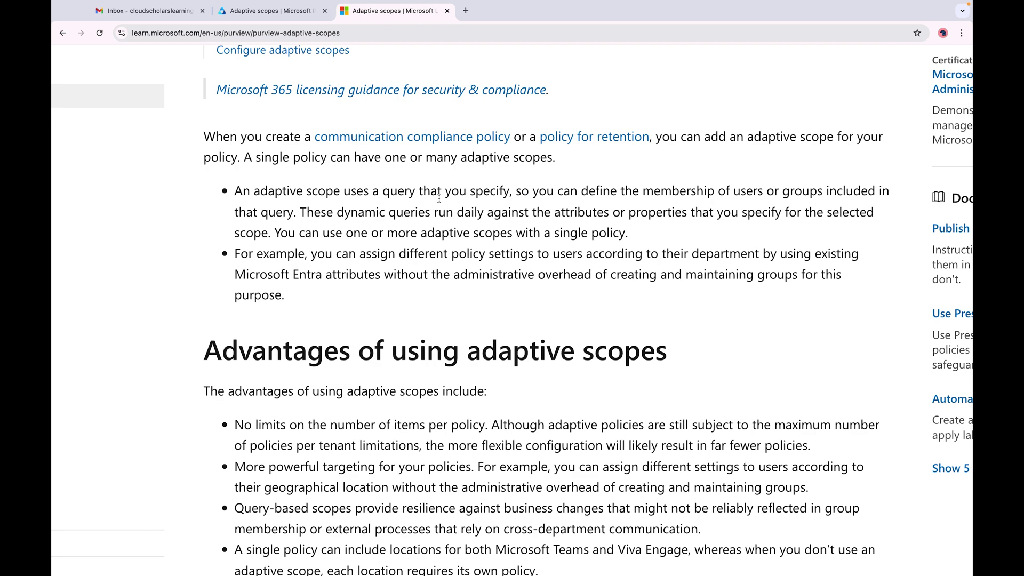
{"action": "scroll", "coordinate": [439, 198], "scroll_direction": "up", "scroll_amount": 1}
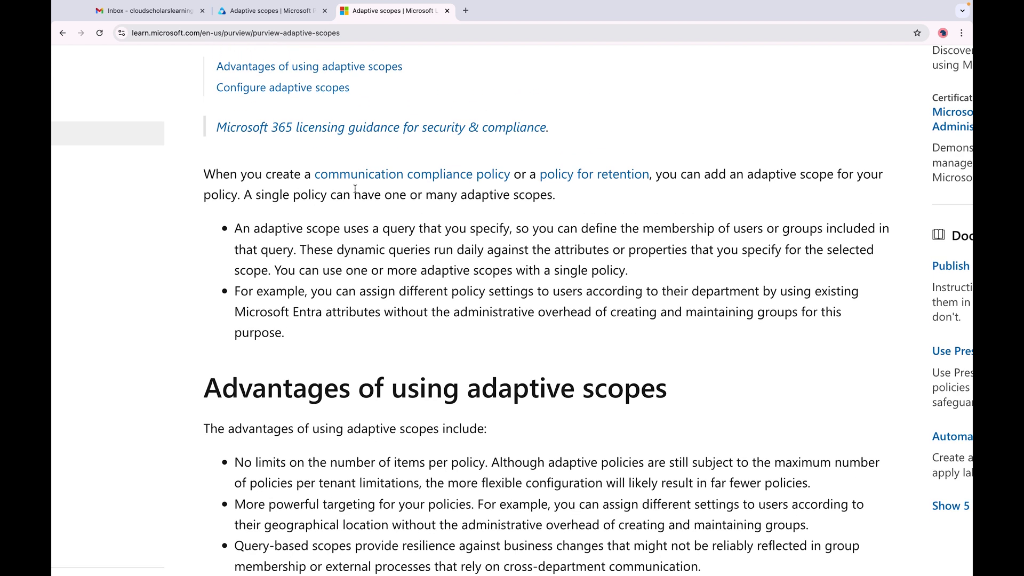